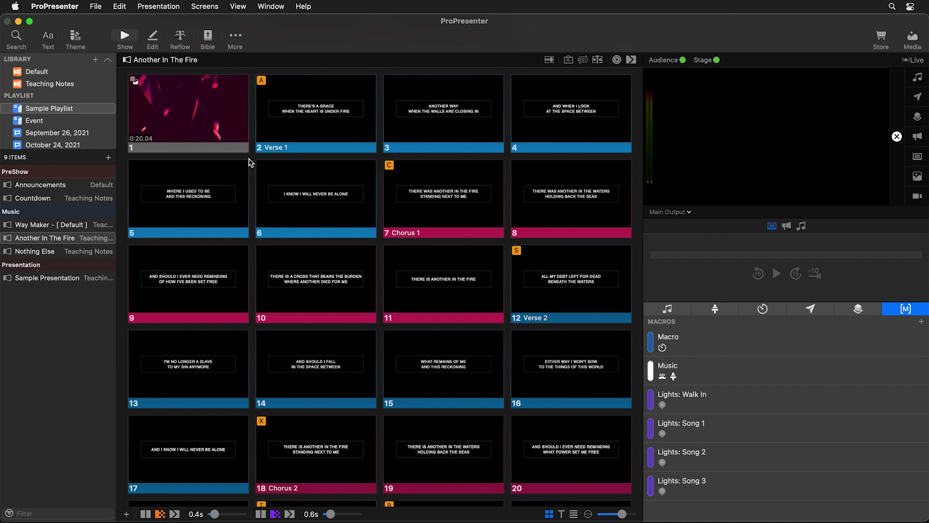
Step: Open the song search and switch its source from the local library to MultiTracks
{"action": "key", "text": "super+f"}
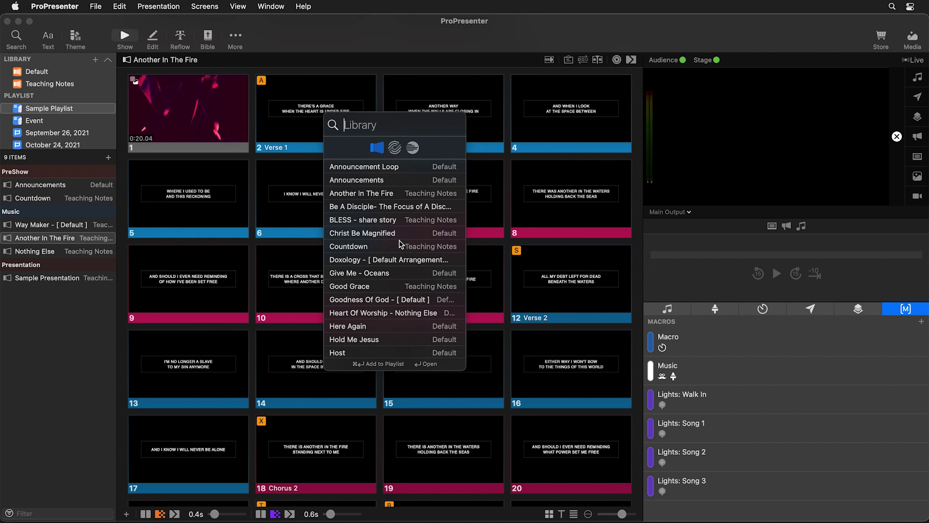
{"action": "scroll", "coordinate": [399, 244], "scroll_direction": "down", "scroll_amount": 5}
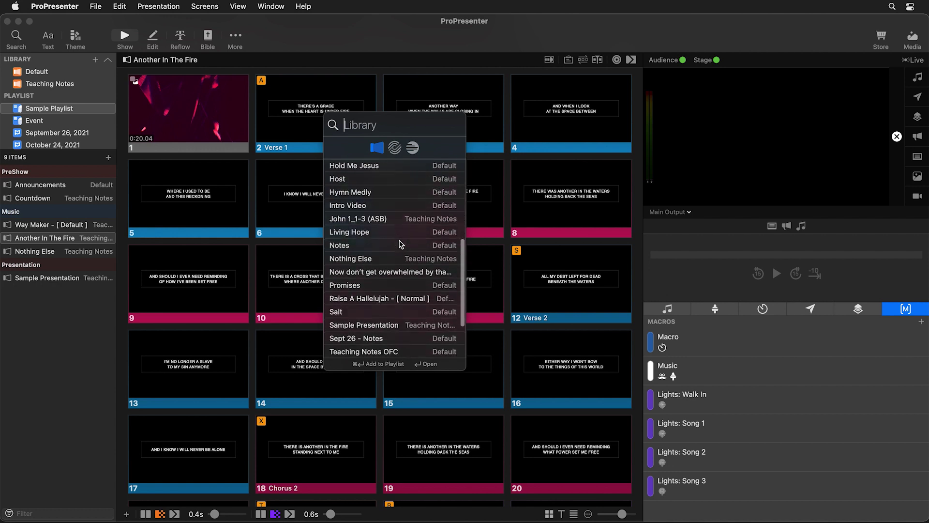
{"action": "scroll", "coordinate": [399, 244], "scroll_direction": "up", "scroll_amount": 5}
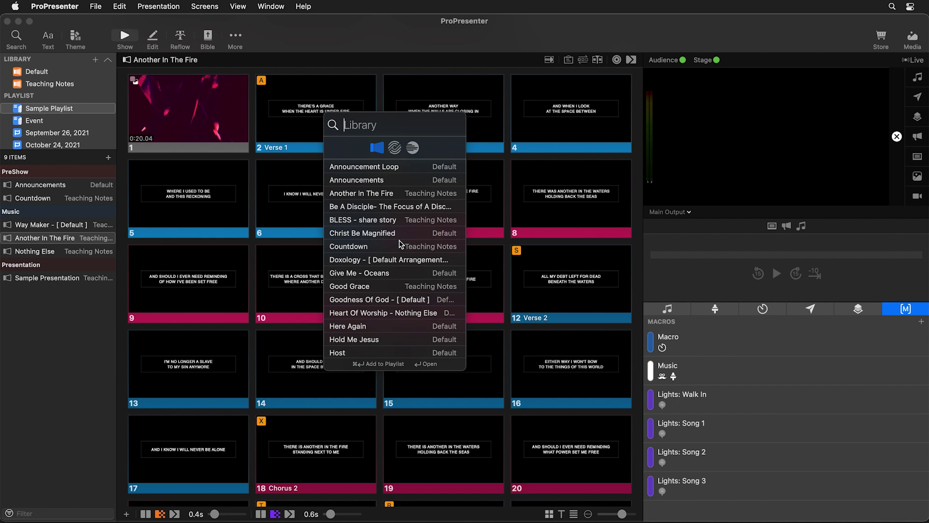
{"action": "left_click", "coordinate": [395, 148]}
{"action": "left_click", "coordinate": [414, 149]}
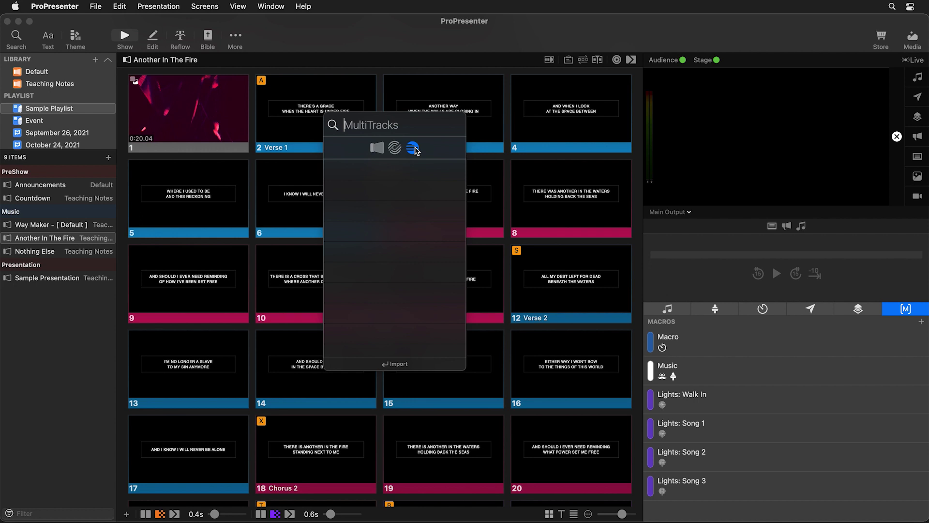
Step: Close the MultiTracks search and confirm the MultiTracks account is signed in under Services preferences
{"action": "left_click", "coordinate": [355, 46]}
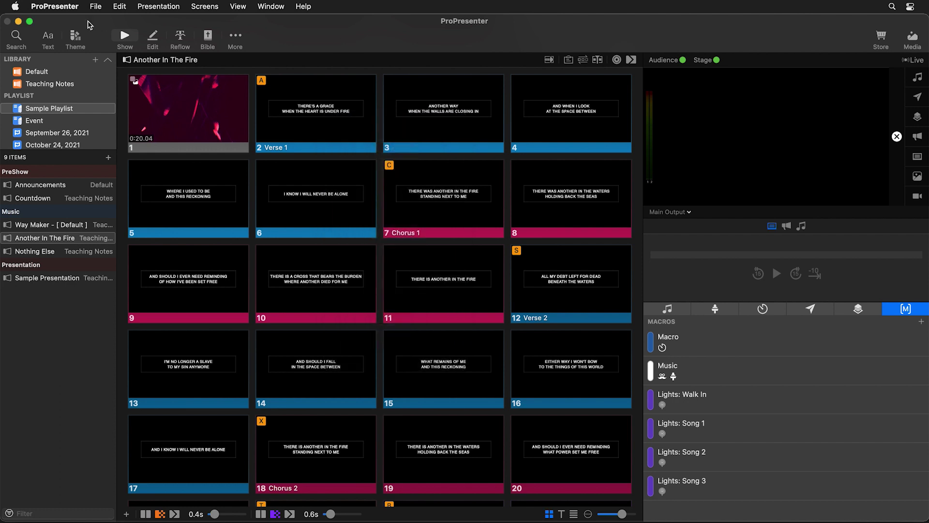
{"action": "left_click", "coordinate": [51, 7]}
{"action": "mouse_move", "coordinate": [59, 56]}
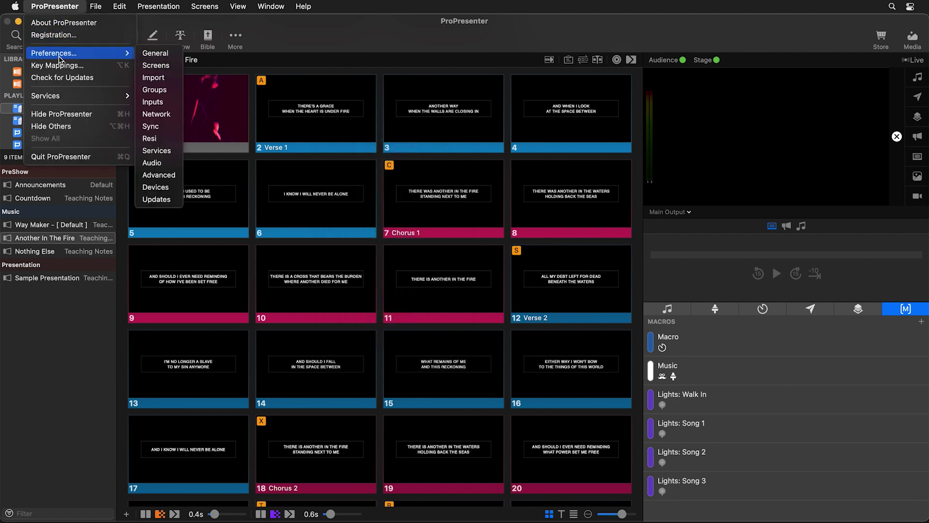
{"action": "left_click", "coordinate": [166, 154]}
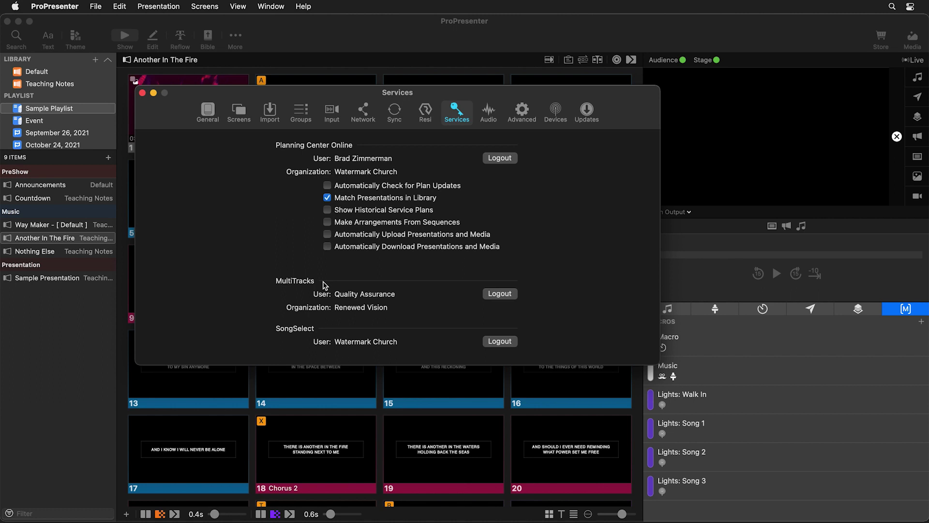
{"action": "left_click", "coordinate": [142, 93]}
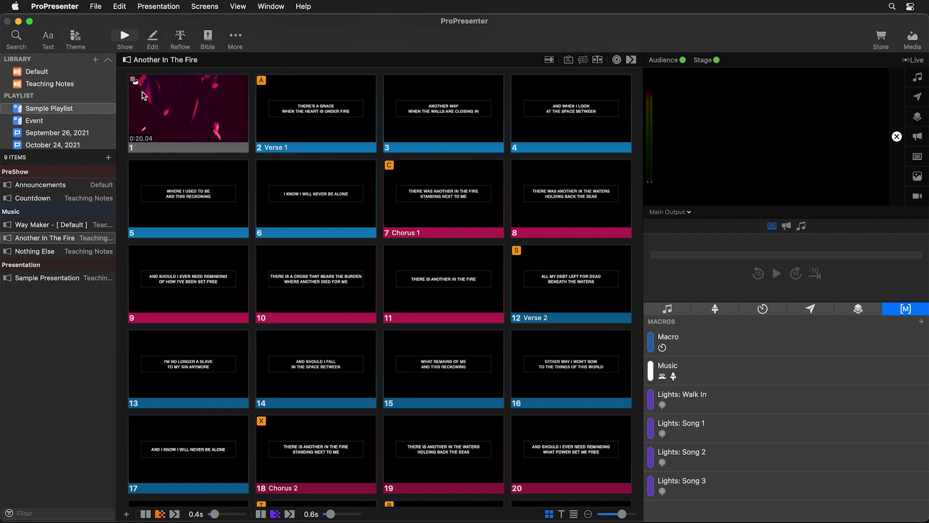
Step: Search MultiTracks for 'Belie' and highlight Believe For It to preview its lyrics
{"action": "key", "text": "super+f"}
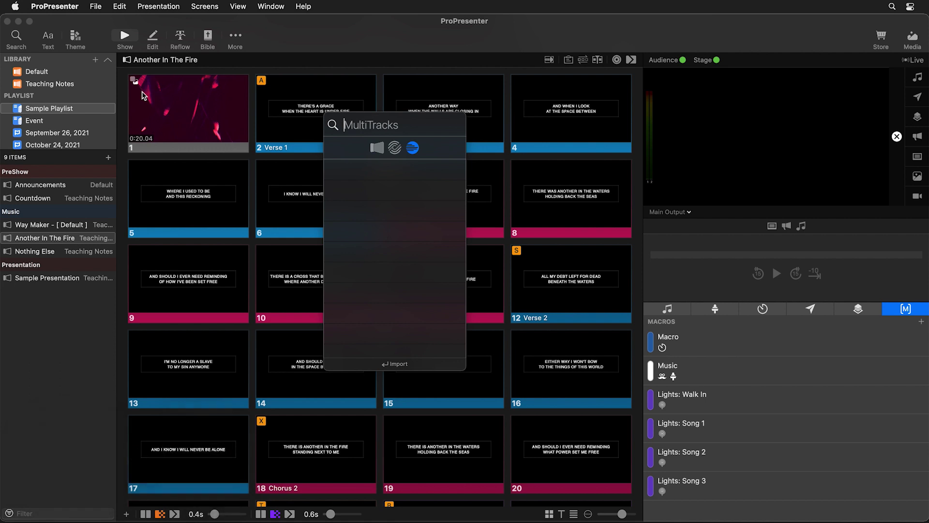
{"action": "type", "text": "Belie"}
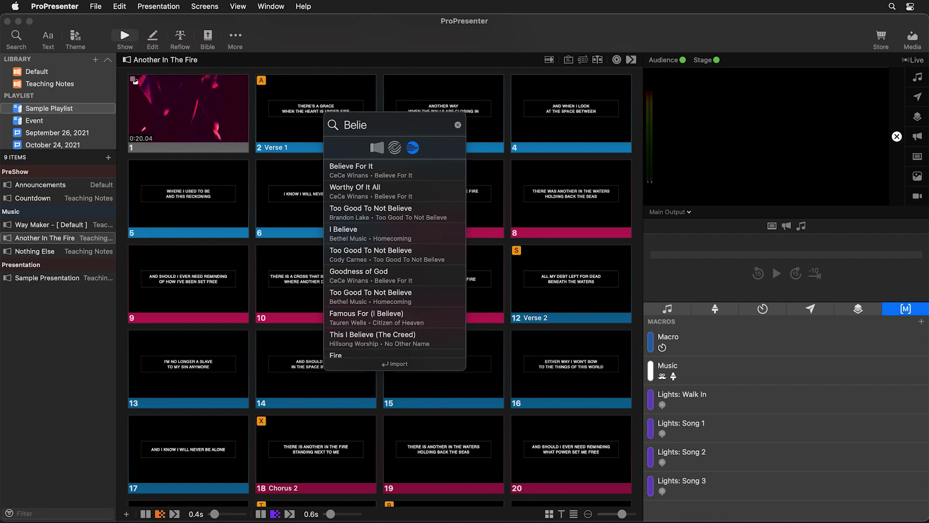
{"action": "key", "text": "Down"}
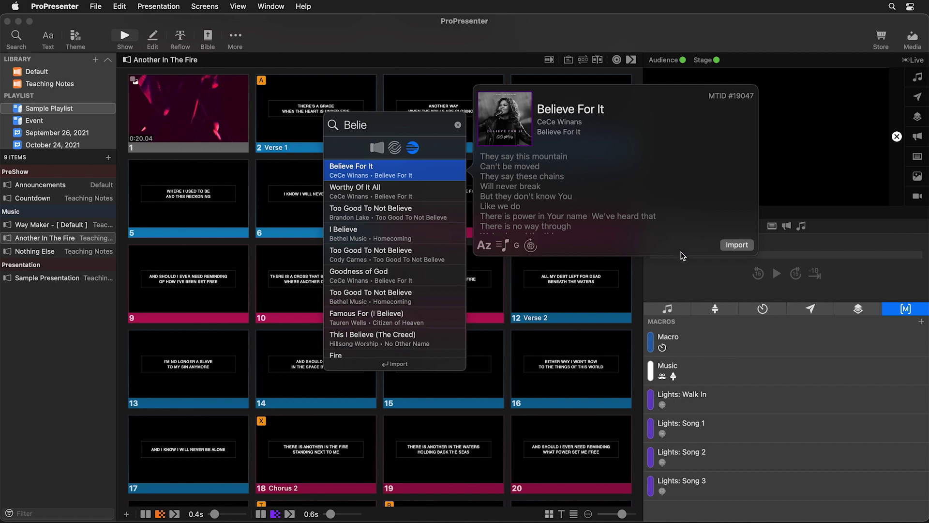
Step: Import Believe For It with the default import settings into the Default library and Sample Playlist
{"action": "left_click", "coordinate": [734, 246]}
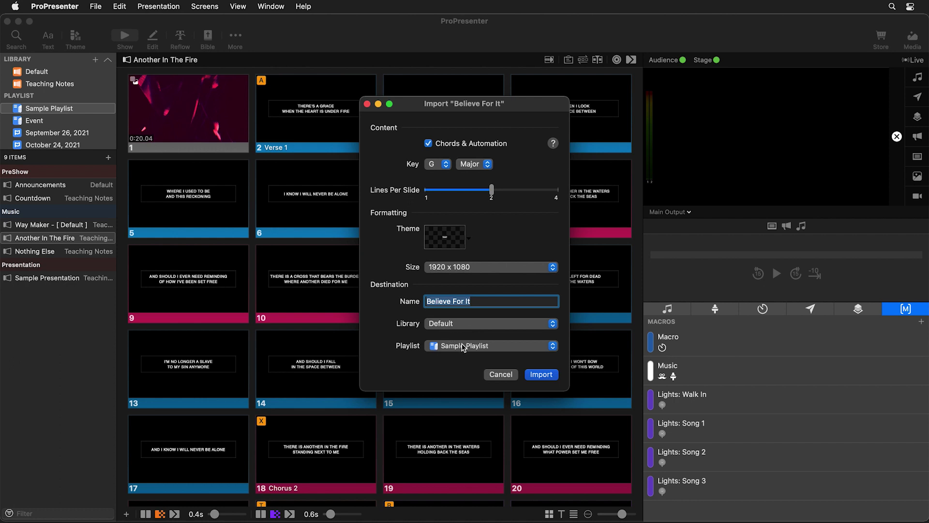
{"action": "left_click", "coordinate": [541, 375]}
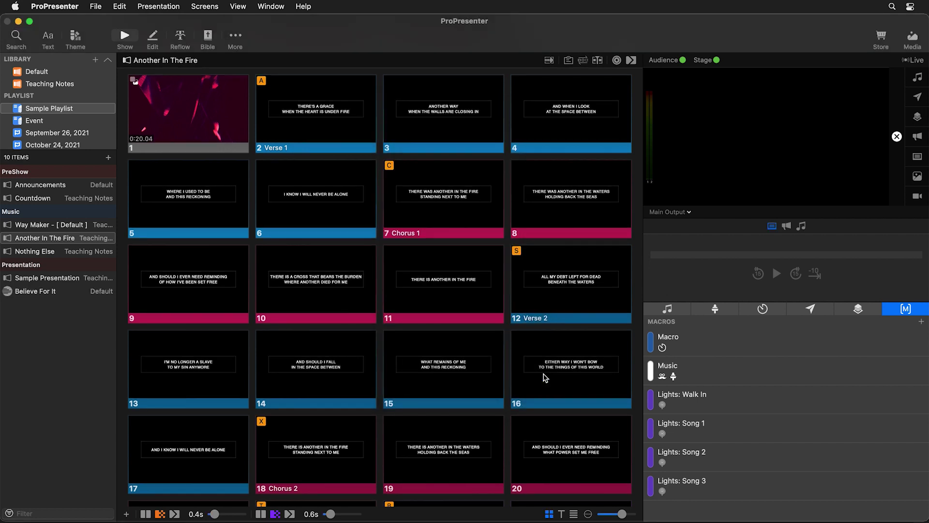
Step: Open Believe For It's slides, then add a new playlist named 'quick' and show it alone in the sidebar
{"action": "left_click", "coordinate": [40, 291]}
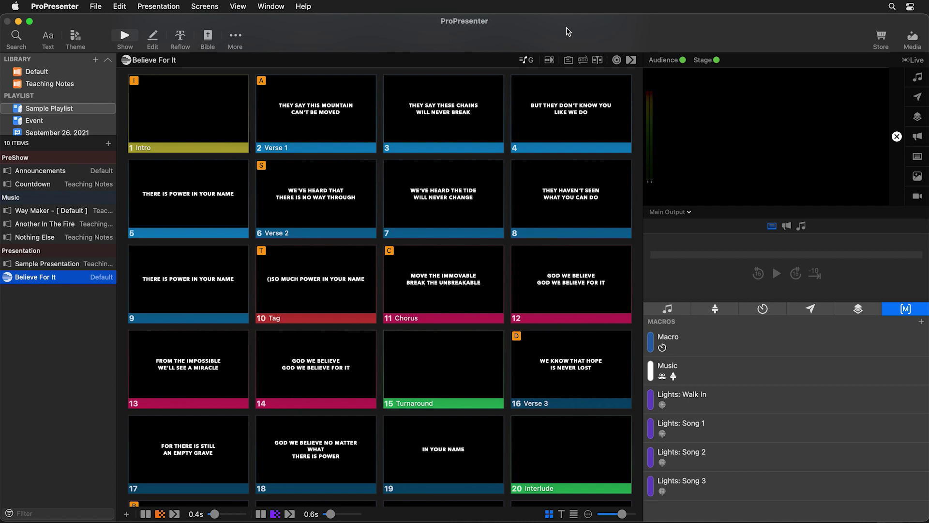
{"action": "left_click", "coordinate": [95, 59]}
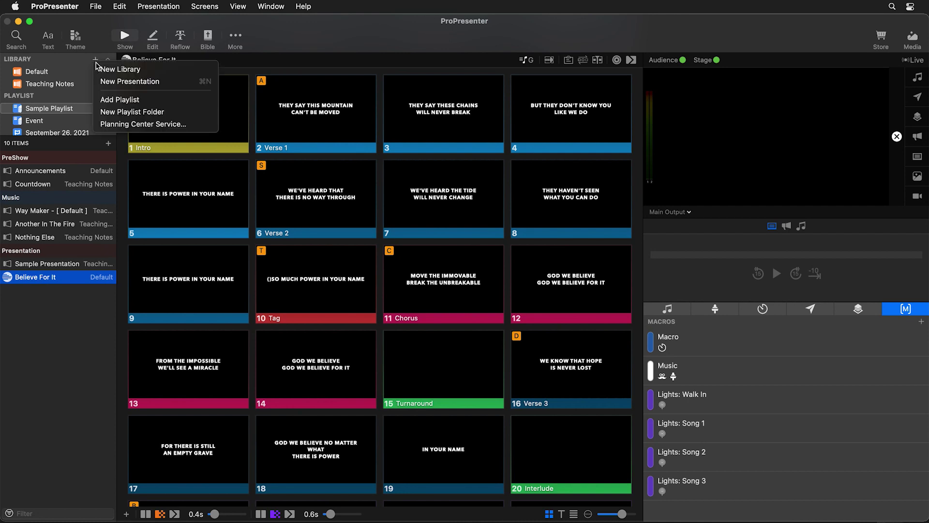
{"action": "left_click", "coordinate": [140, 100]}
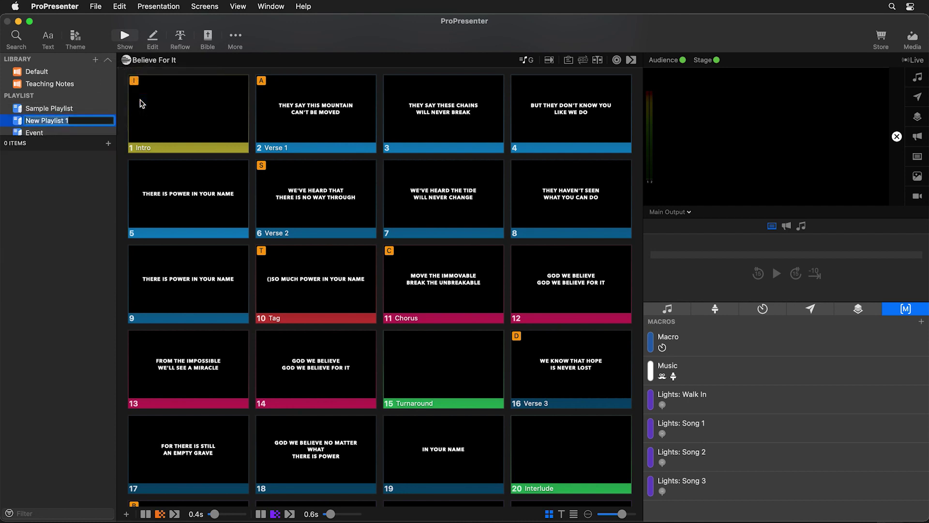
{"action": "type", "text": "quick"}
{"action": "key", "text": "Return"}
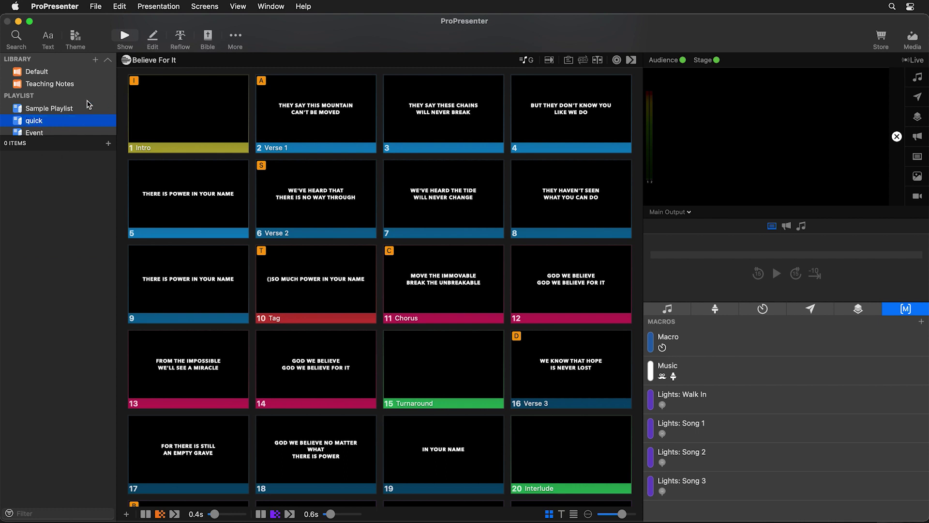
{"action": "left_click", "coordinate": [108, 60]}
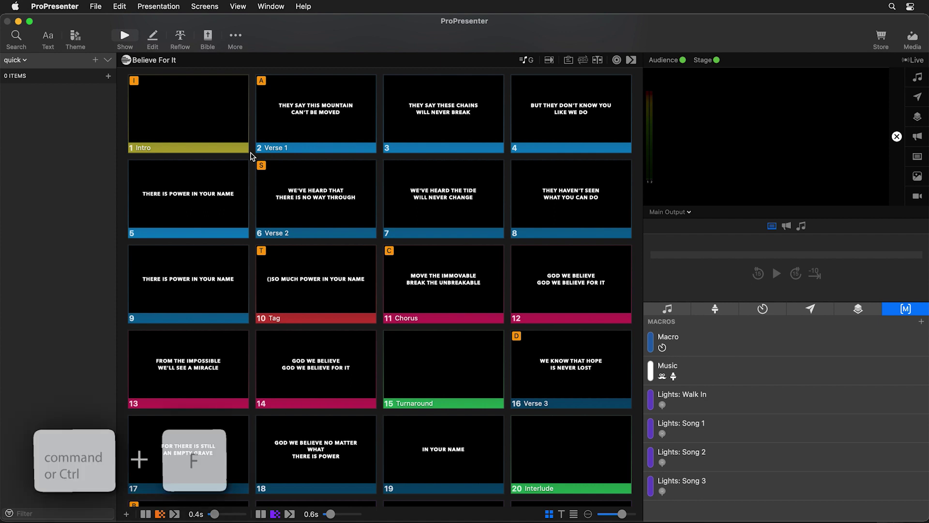
Step: Search for and add Believe For It and Raise A Hallelujah to the quick playlist
{"action": "key", "text": "ctrl+f"}
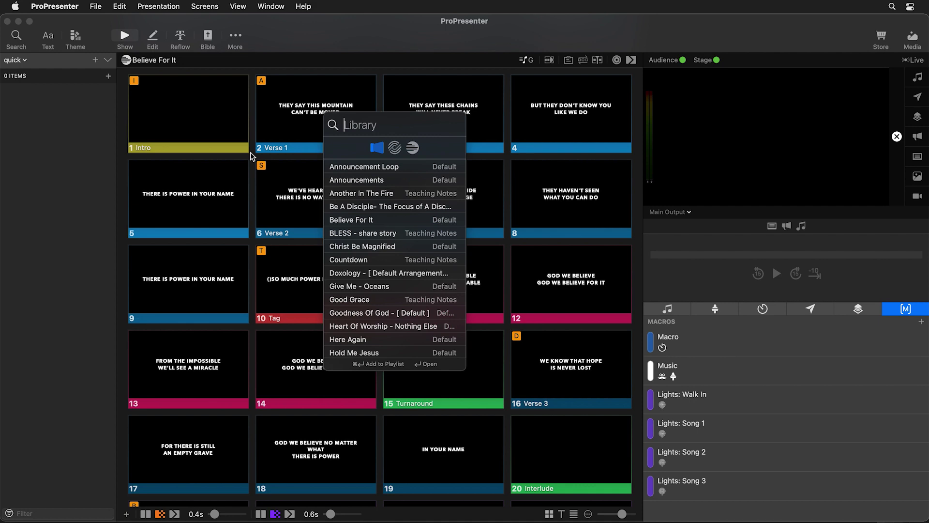
{"action": "type", "text": "bel"}
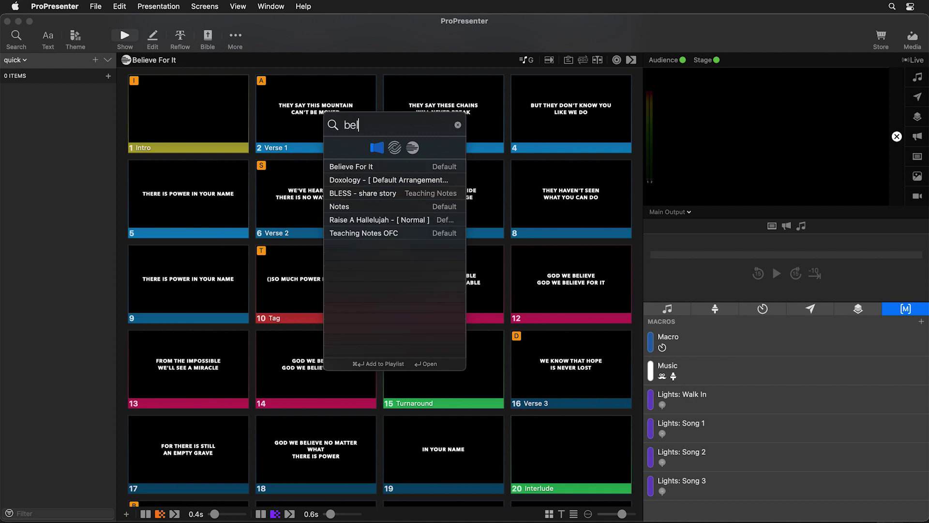
{"action": "key", "text": "Down"}
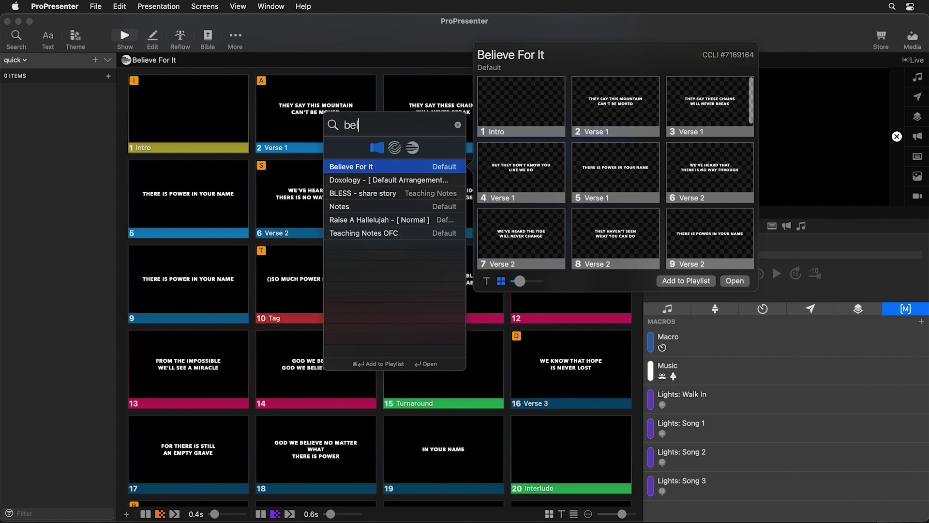
{"action": "key", "text": "super+Return"}
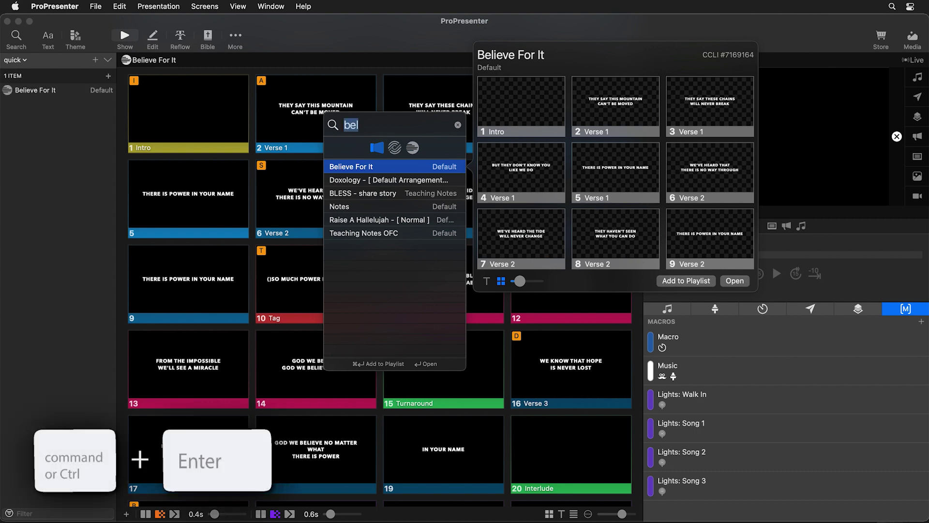
{"action": "key", "text": "BackSpace"}
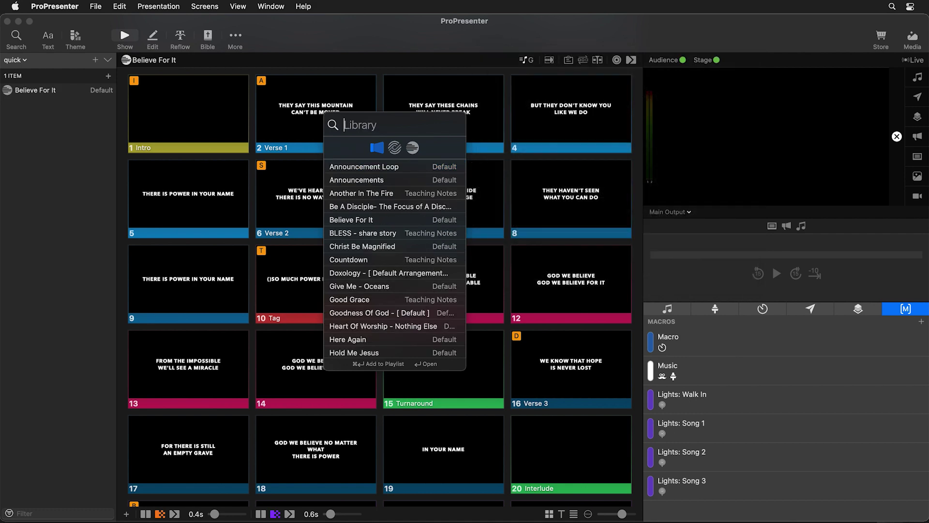
{"action": "type", "text": "raise"}
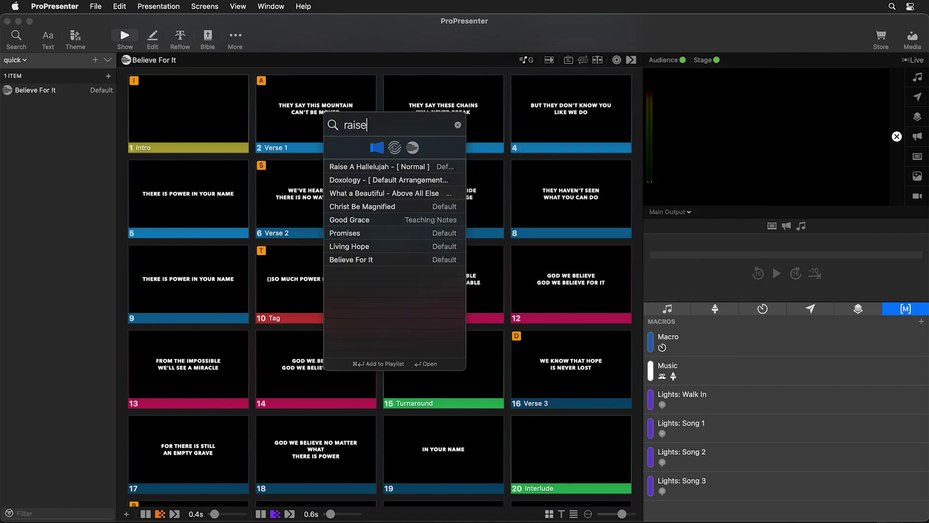
{"action": "key", "text": "Down"}
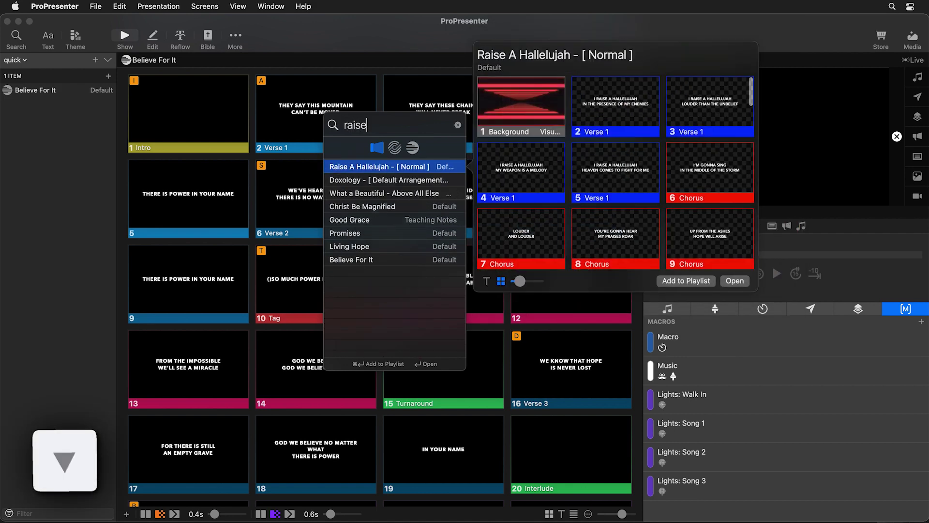
{"action": "key", "text": "super+Return"}
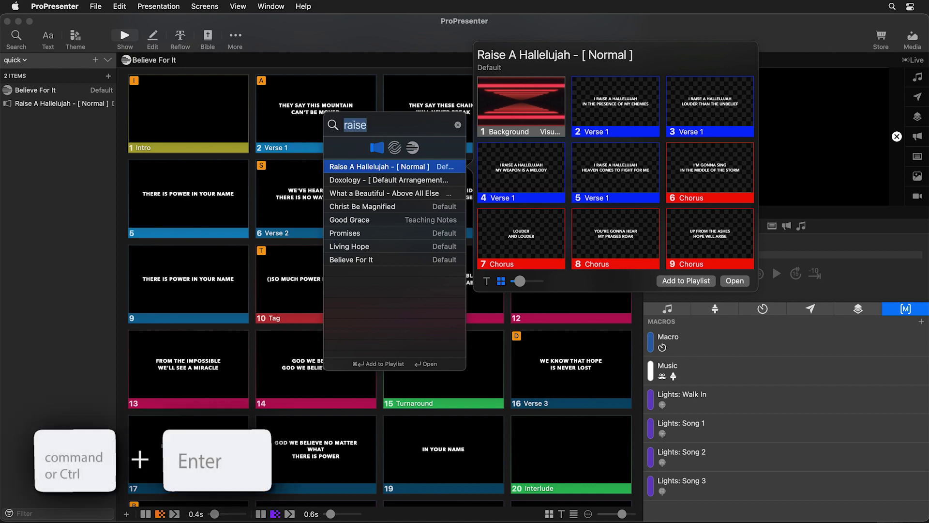
Step: Search for and add Living Hope and Announcement Loop to the quick playlist
{"action": "key", "text": "BackSpace"}
{"action": "type", "text": "liv"}
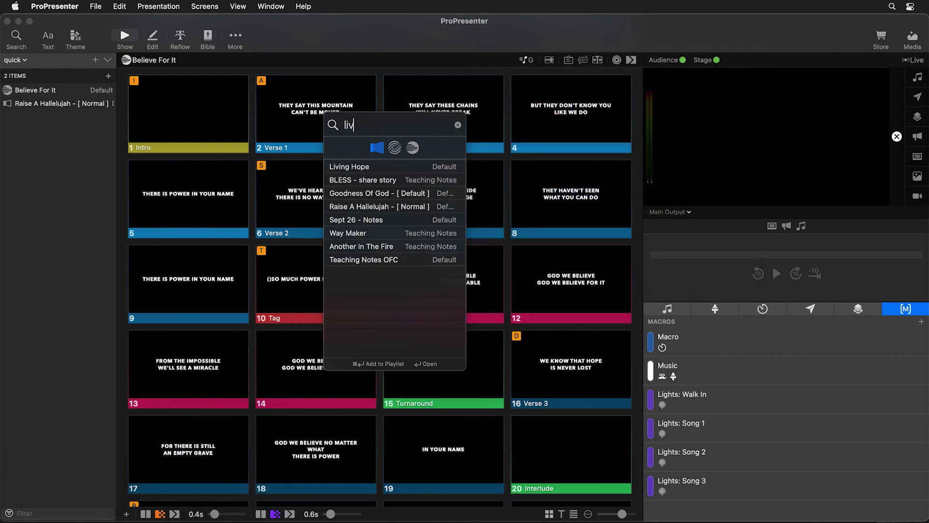
{"action": "key", "text": "Down"}
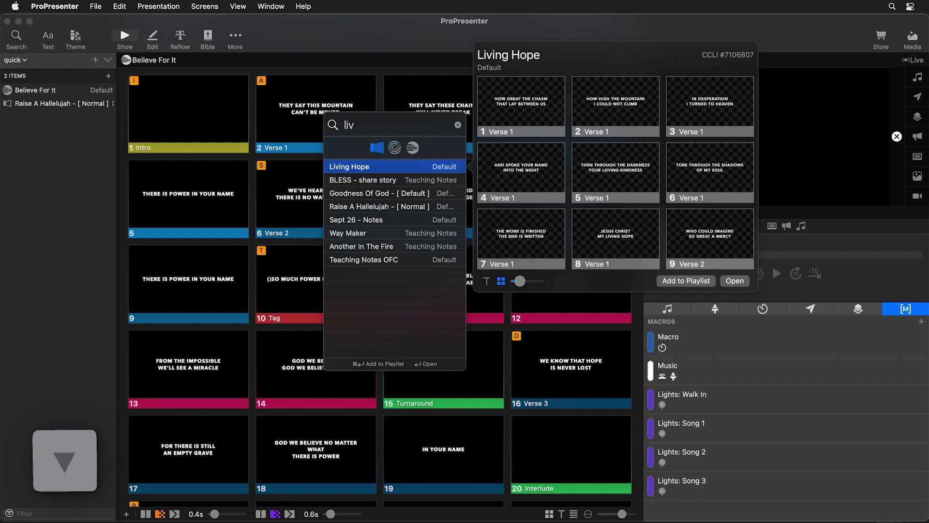
{"action": "key", "text": "super+Return"}
{"action": "type", "text": "ann"}
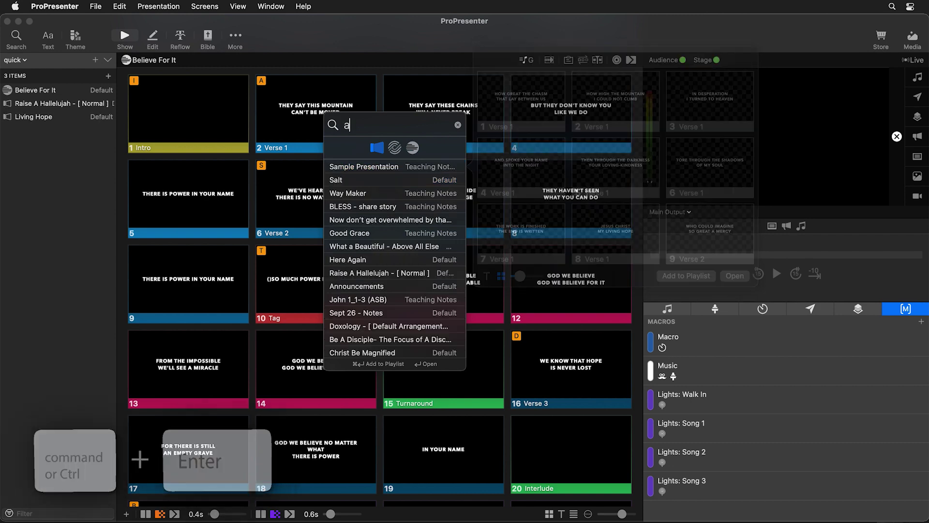
{"action": "key", "text": "Down"}
{"action": "key", "text": "Down"}
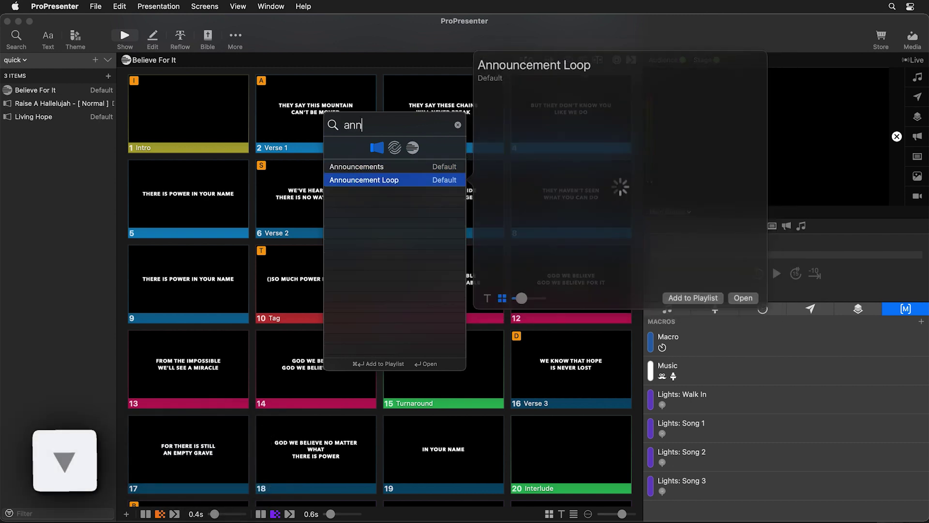
{"action": "key", "text": "super+Return"}
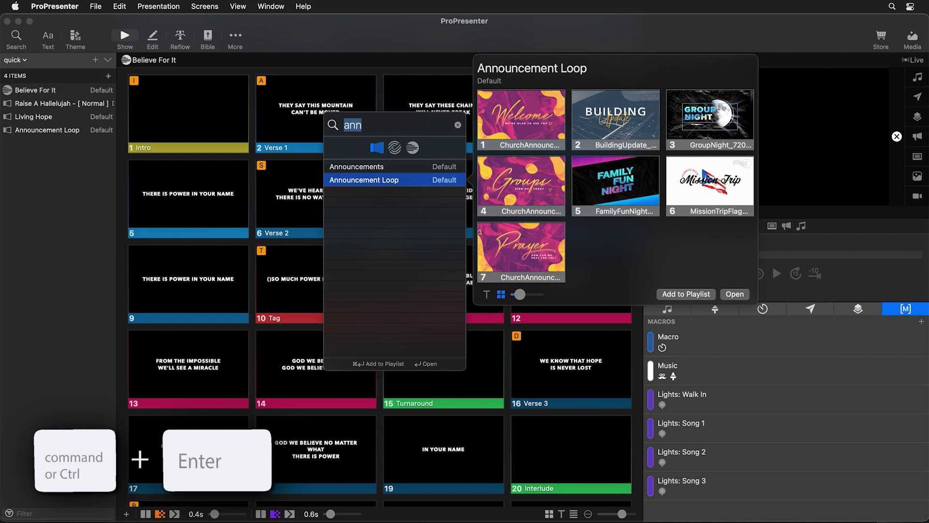